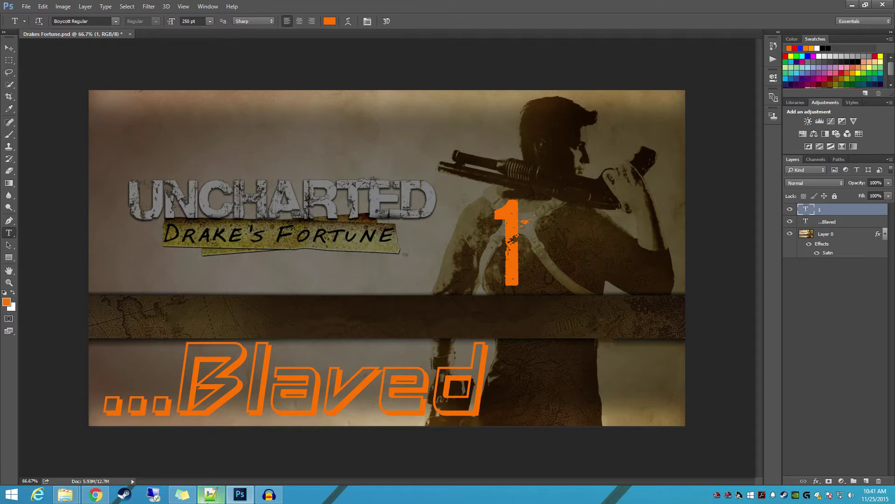
- Bring the Notepad++ window with JPG_Incrementer.jsx up over the Photoshop thumbnail
{"action": "mouse_move", "coordinate": [210, 499]}
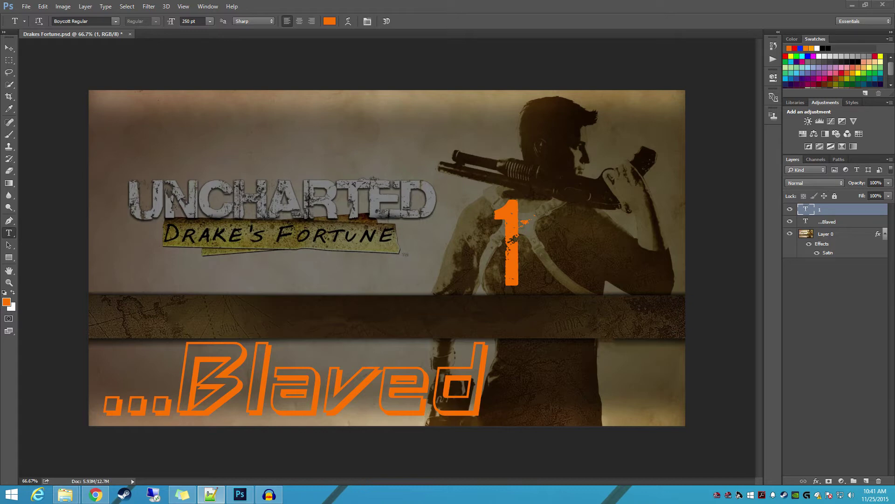
{"action": "key", "text": "alt+Tab"}
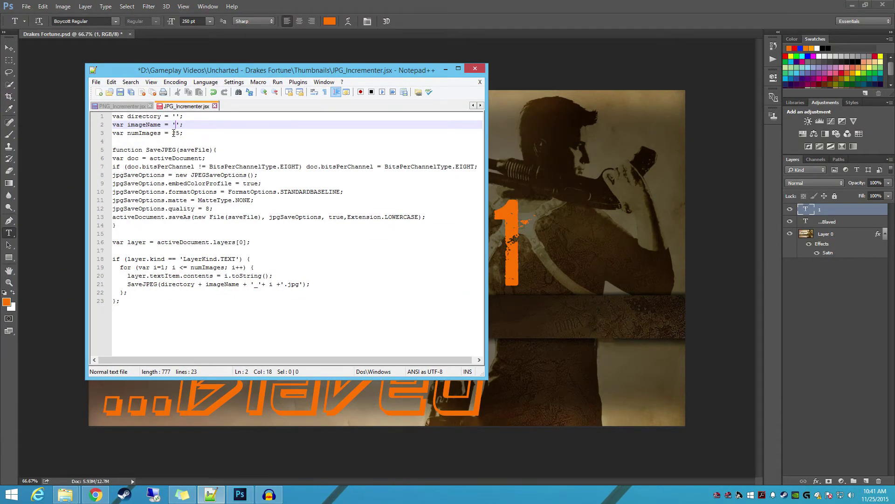
- Delete the 25 value of numImages on line 3 and move Notepad++ to the right
{"action": "double_click", "coordinate": [173, 133]}
{"action": "key", "text": "Delete"}
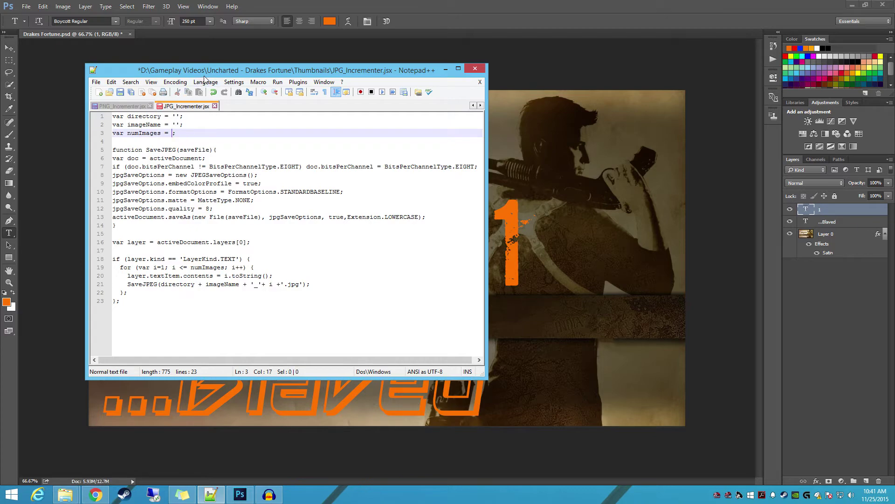
{"action": "left_click_drag", "start_coordinate": [218, 73], "coordinate": [439, 47]}
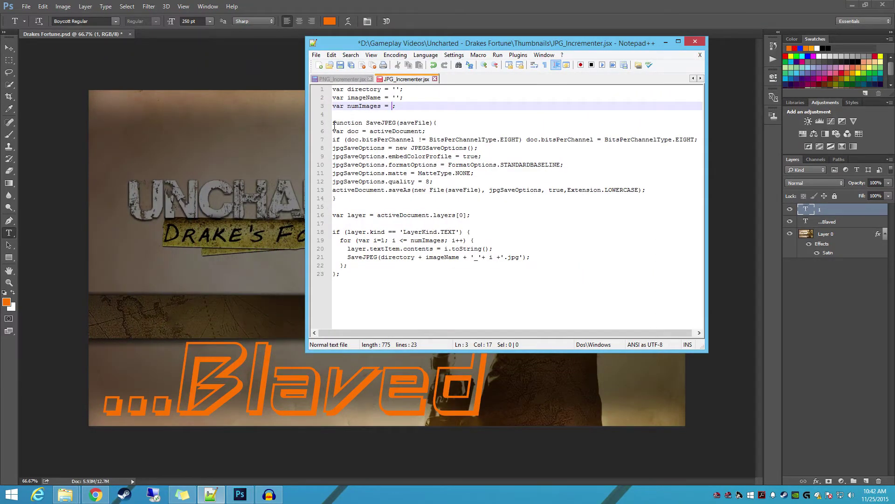
- Review the script's function and loop code and its three blank setting lines
{"action": "left_click_drag", "start_coordinate": [334, 126], "coordinate": [351, 277]}
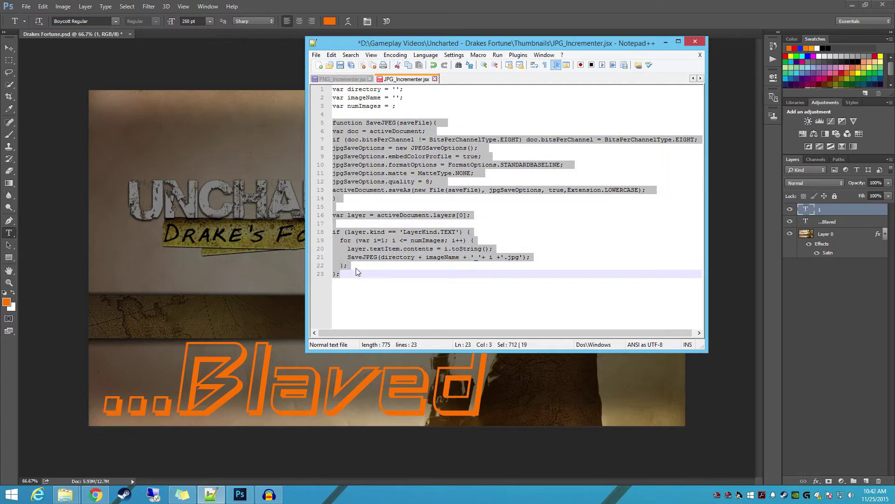
{"action": "left_click_drag", "start_coordinate": [397, 106], "coordinate": [333, 89]}
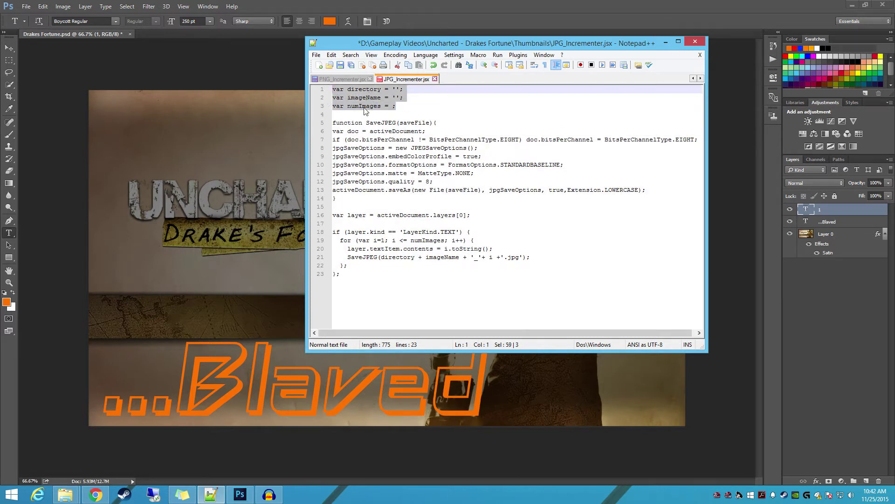
{"action": "left_click", "coordinate": [364, 90]}
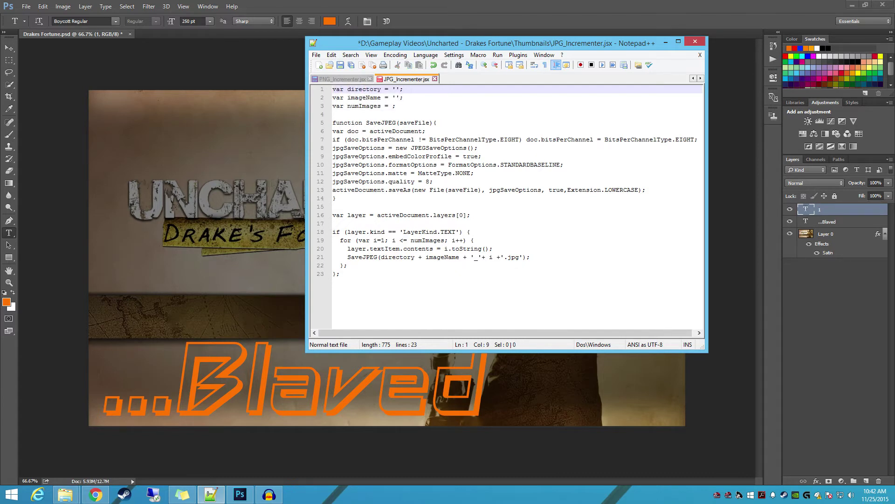
{"action": "key", "text": "alt+Tab"}
- Arrange the Thumbnails folder beside the script and copy the folder's full path
{"action": "left_click_drag", "start_coordinate": [248, 125], "coordinate": [250, 99]}
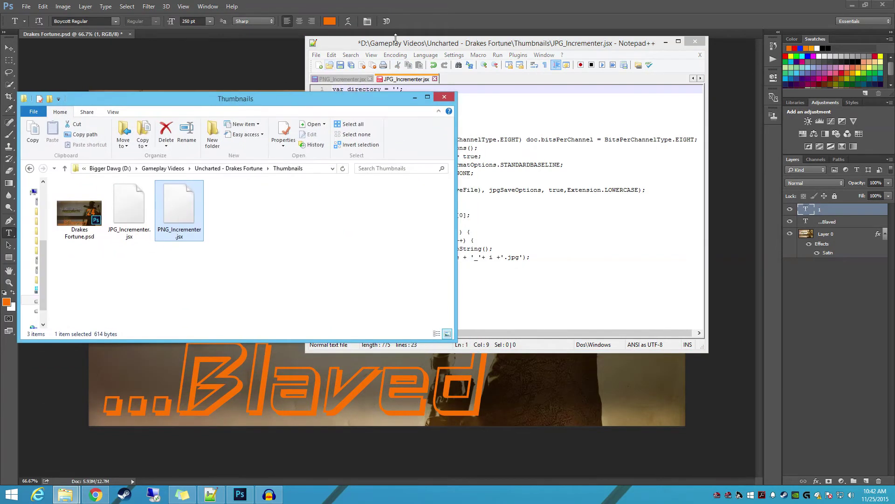
{"action": "left_click_drag", "start_coordinate": [396, 38], "coordinate": [509, 31]}
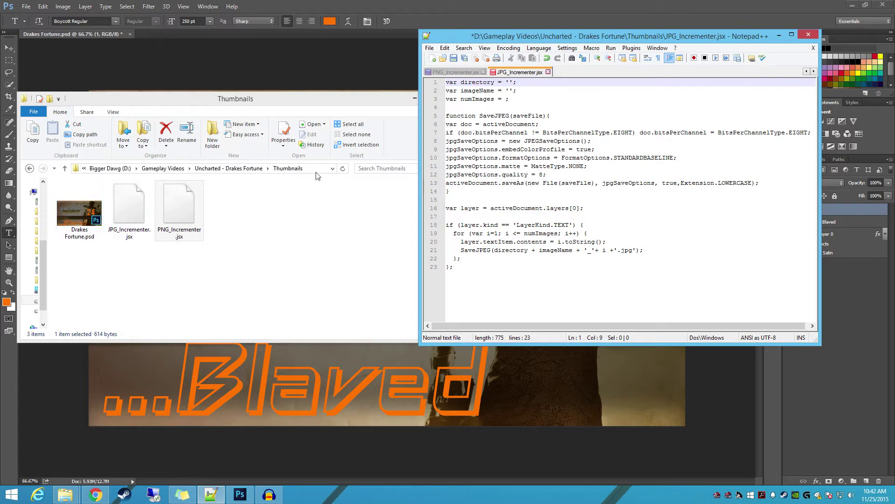
{"action": "left_click", "coordinate": [289, 169]}
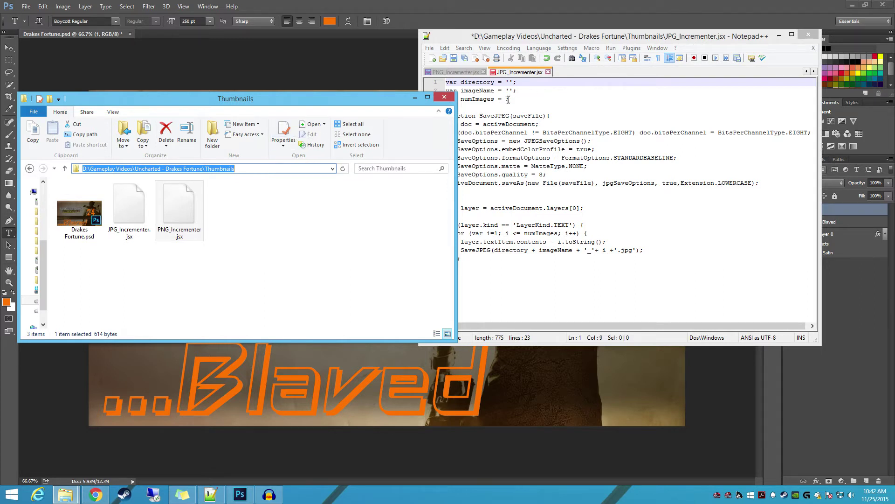
{"action": "left_click", "coordinate": [509, 82]}
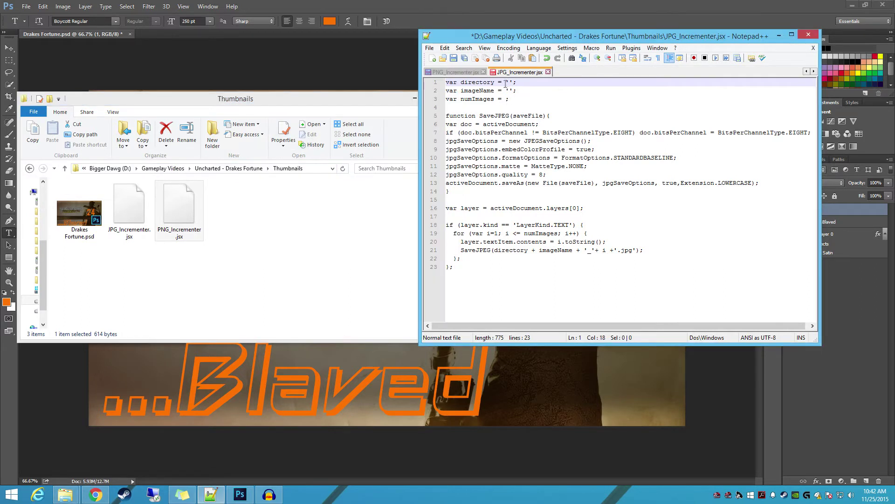
{"action": "left_click", "coordinate": [307, 169]}
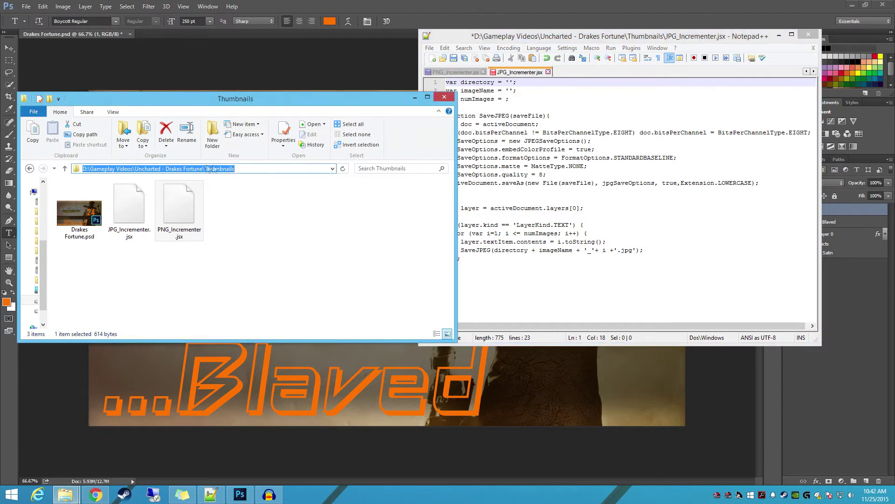
{"action": "key", "text": "ctrl+c"}
- Paste the Thumbnails path into directory, converting backslashes to forward slashes and adding a trailing /
{"action": "left_click", "coordinate": [510, 82]}
{"action": "key", "text": "ctrl+v"}
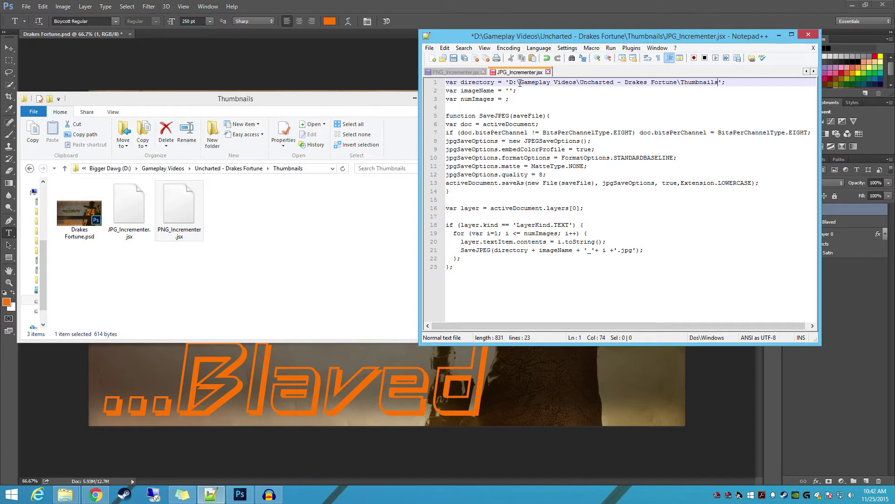
{"action": "left_click", "coordinate": [523, 83]}
{"action": "key", "text": "BackSpace"}
{"action": "type", "text": "/"}
{"action": "key", "text": "BackSpace"}
{"action": "type", "text": "/"}
{"action": "key", "text": "Right"}
{"action": "key", "text": "Right"}
{"action": "key", "text": "Right"}
{"action": "key", "text": "Right"}
{"action": "key", "text": "Right"}
{"action": "key", "text": "Right"}
{"action": "key", "text": "Right"}
{"action": "key", "text": "Right"}
{"action": "key", "text": "Right"}
{"action": "key", "text": "Right"}
{"action": "key", "text": "Right"}
{"action": "key", "text": "Right"}
{"action": "key", "text": "Right"}
{"action": "key", "text": "Right"}
{"action": "key", "text": "BackSpace"}
{"action": "type", "text": "/"}
{"action": "key", "text": "Right"}
{"action": "key", "text": "Right"}
{"action": "key", "text": "Right"}
{"action": "key", "text": "Right"}
{"action": "key", "text": "Right"}
{"action": "key", "text": "Right"}
{"action": "type", "text": "/"}
- Set imageName to 'Drakes Fortune' and numImages to 25, then save JPG_Incrementer.jsx
{"action": "left_click", "coordinate": [512, 90]}
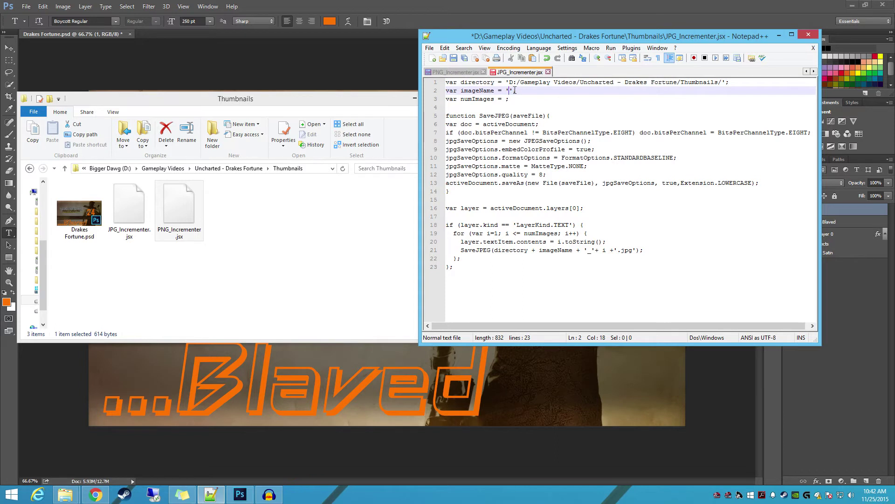
{"action": "type", "text": "Drakes Fortune"}
{"action": "left_click_drag", "start_coordinate": [510, 90], "coordinate": [559, 91]}
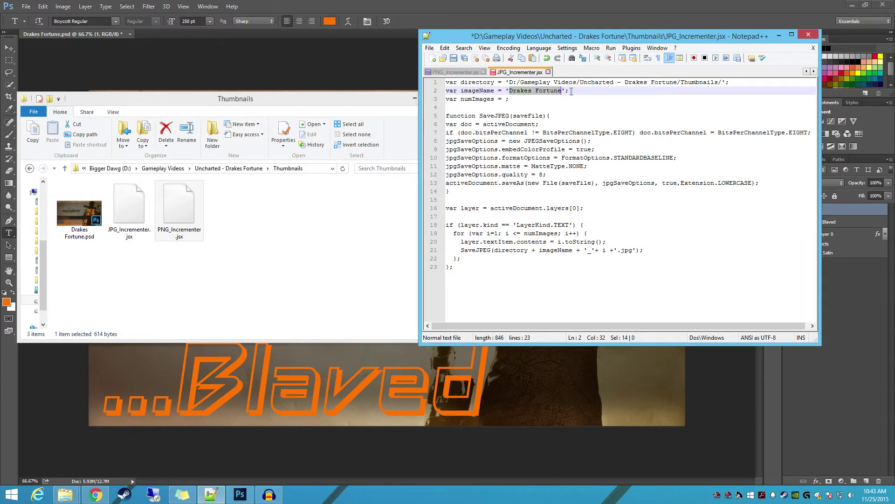
{"action": "left_click", "coordinate": [506, 99]}
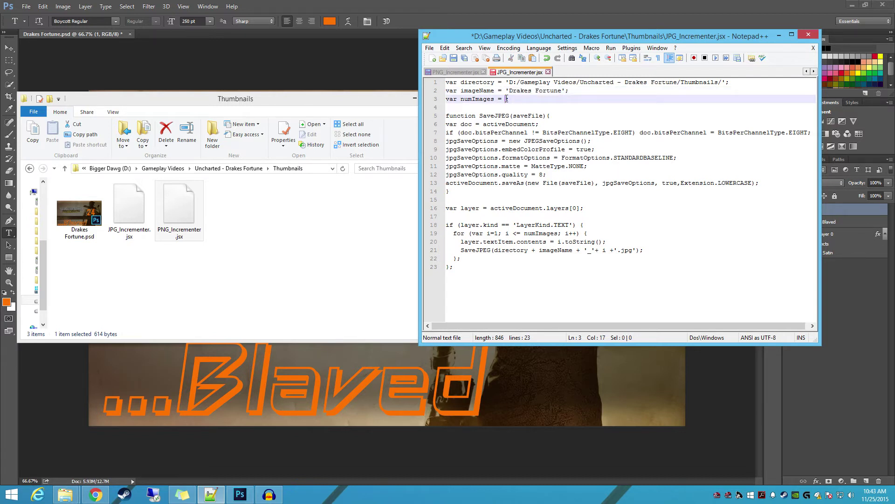
{"action": "type", "text": "25"}
{"action": "left_click", "coordinate": [454, 59]}
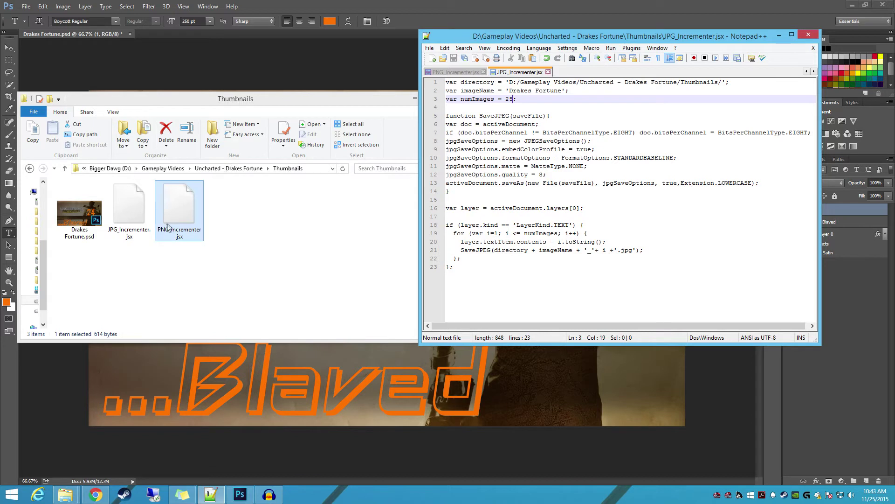
- Save the PNG_Incrementer.jsx script in Notepad++
{"action": "left_click", "coordinate": [128, 233]}
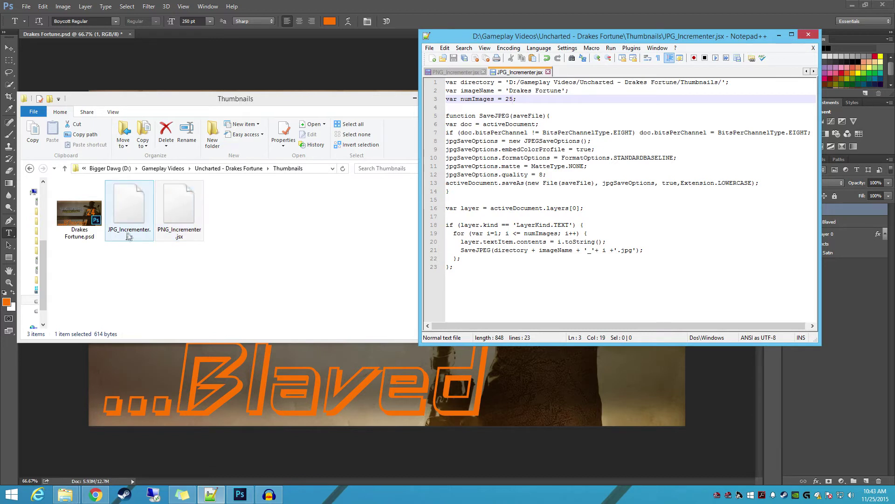
{"action": "left_click", "coordinate": [178, 233]}
{"action": "left_click", "coordinate": [432, 142]}
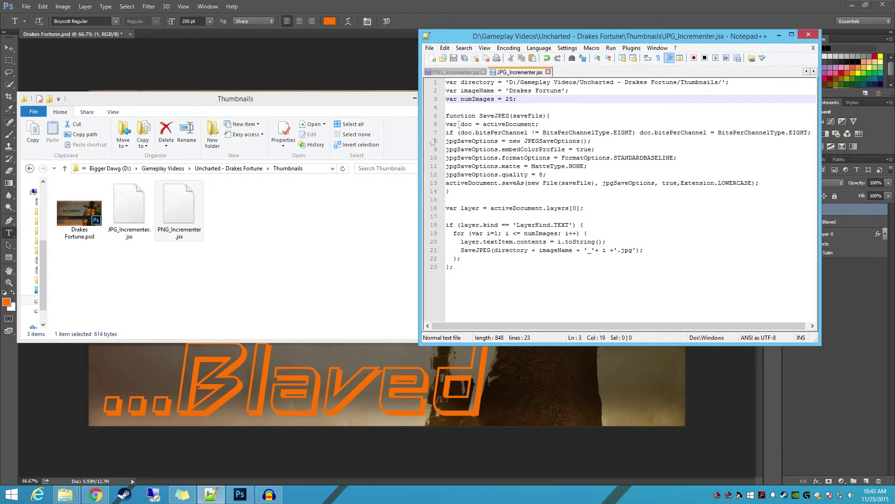
{"action": "left_click", "coordinate": [456, 72]}
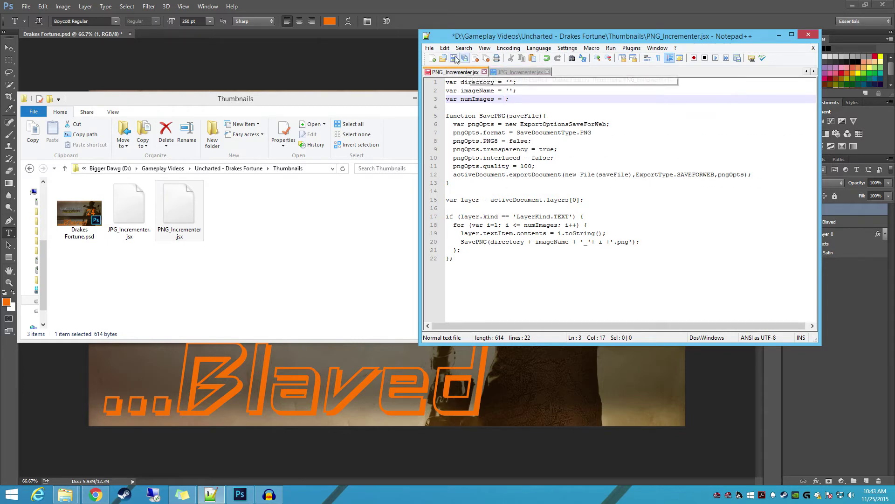
{"action": "key", "text": "ctrl+s"}
- Return to the JPG_Incrementer.jsx tab and minimize the Thumbnails folder window
{"action": "left_click", "coordinate": [512, 74]}
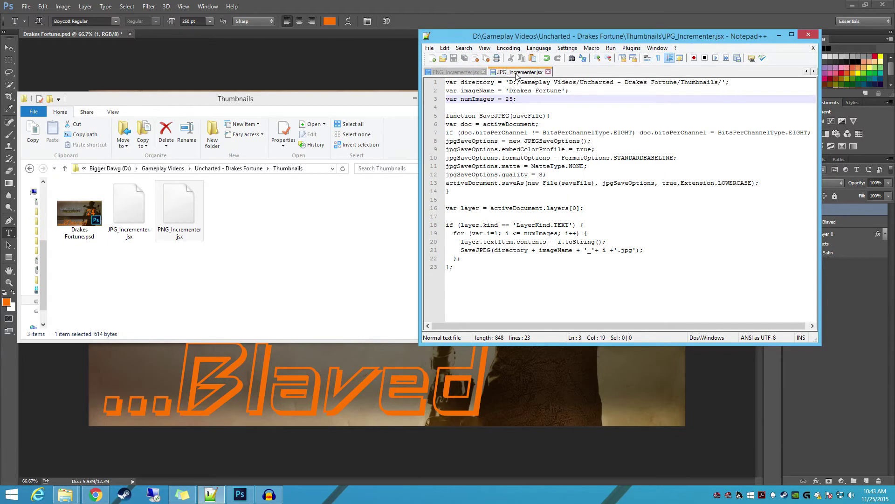
{"action": "left_click", "coordinate": [468, 74]}
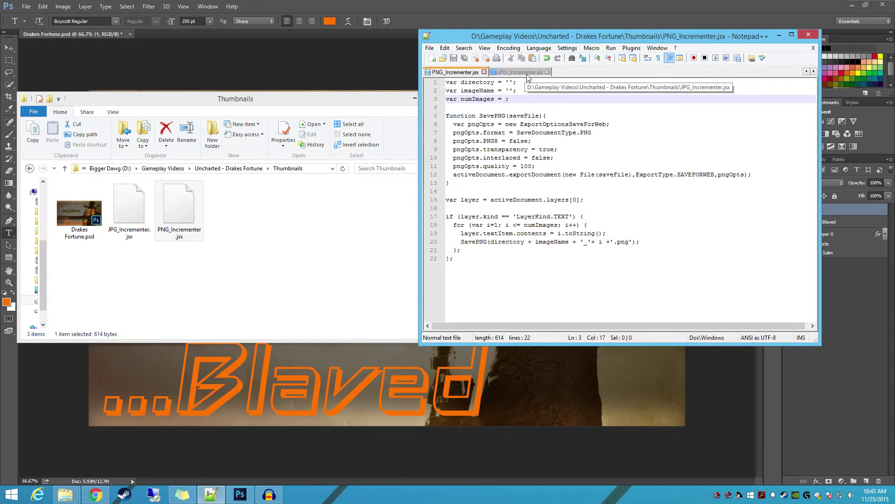
{"action": "left_click", "coordinate": [528, 75]}
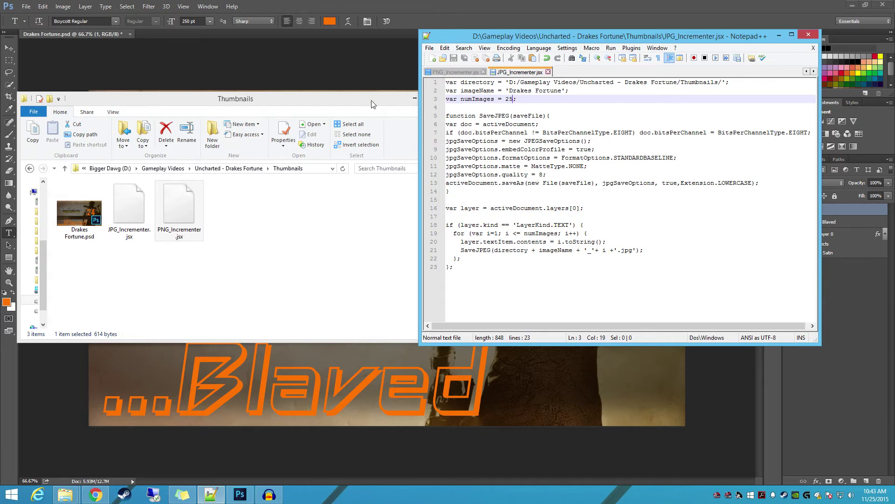
{"action": "left_click", "coordinate": [415, 98]}
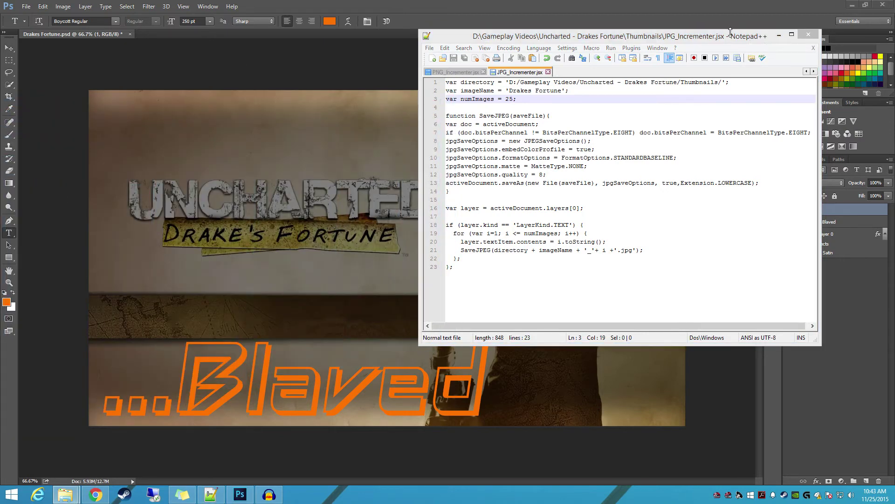
- Minimize Notepad++ and run JPG_Incrementer.jsx through File > Scripts > Browse to export 25 JPGs
{"action": "left_click", "coordinate": [779, 35]}
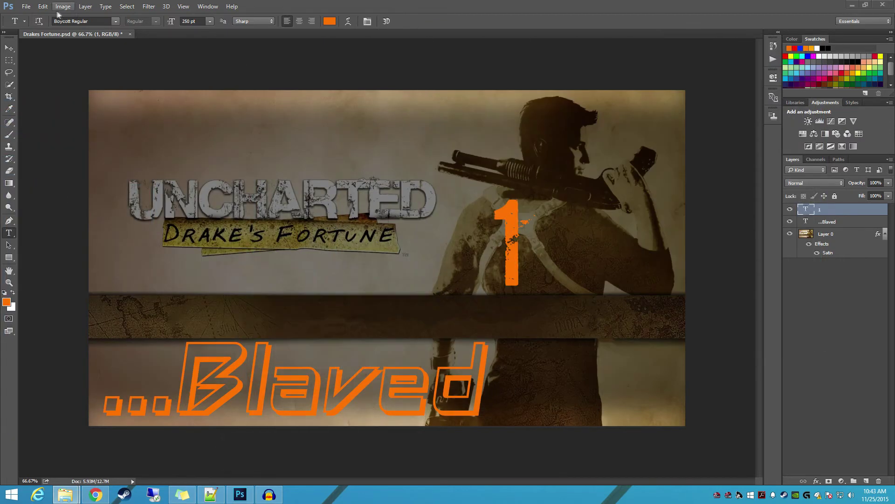
{"action": "left_click", "coordinate": [27, 7]}
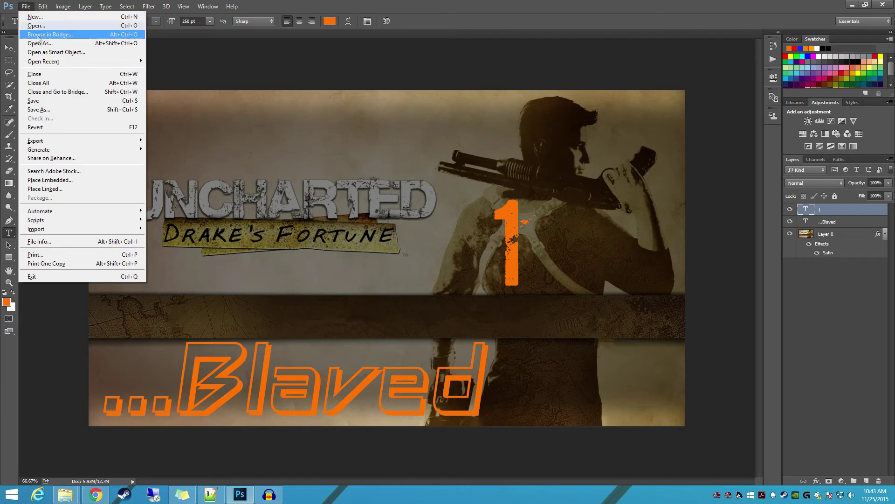
{"action": "mouse_move", "coordinate": [60, 222]}
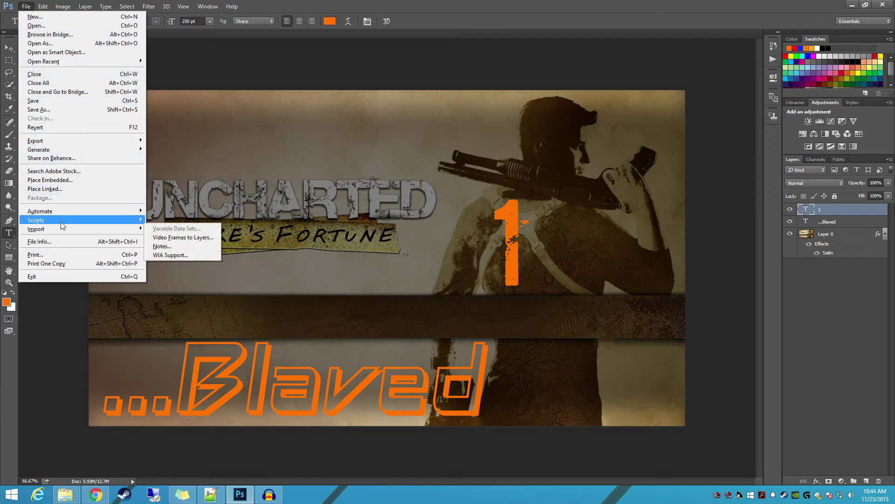
{"action": "left_click", "coordinate": [202, 311]}
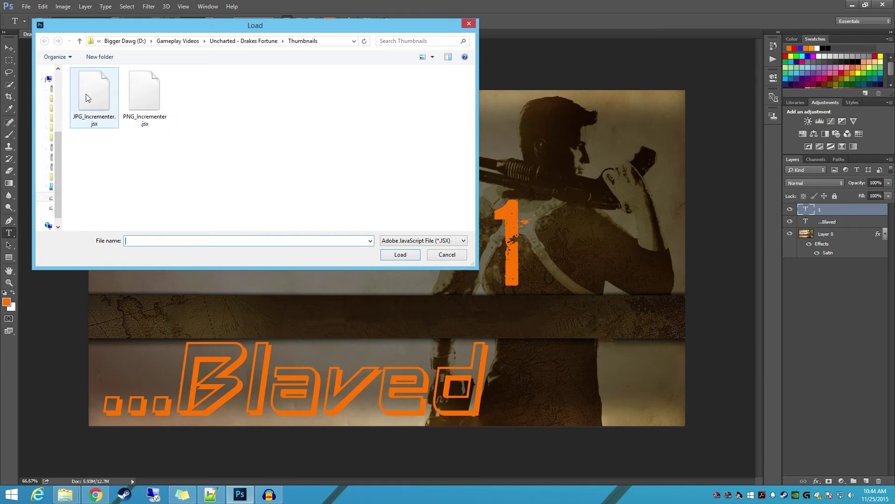
{"action": "double_click", "coordinate": [86, 94]}
- Check the exported Drakes Fortune JPGs in the Thumbnails folder (28 items), then minimize it
{"action": "key", "text": "alt+Tab"}
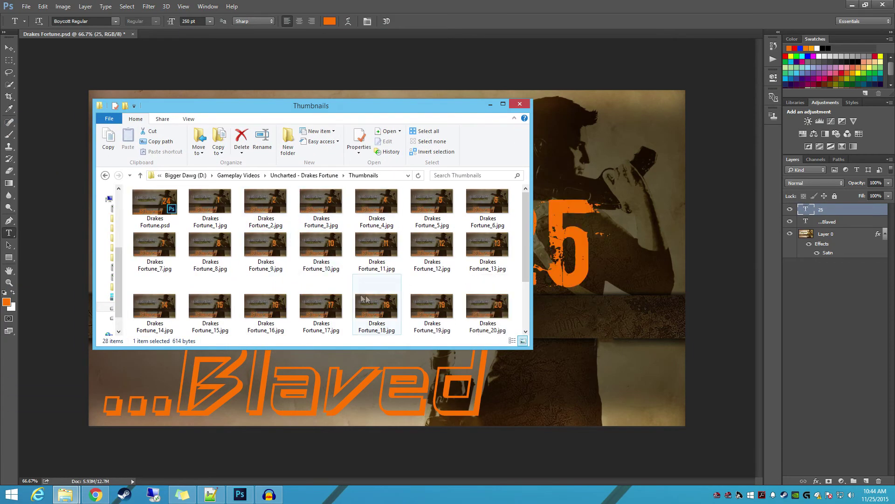
{"action": "mouse_move", "coordinate": [527, 234]}
{"action": "left_mouse_down"}
{"action": "mouse_move", "coordinate": [527, 279]}
{"action": "mouse_move", "coordinate": [527, 245]}
{"action": "left_mouse_up"}
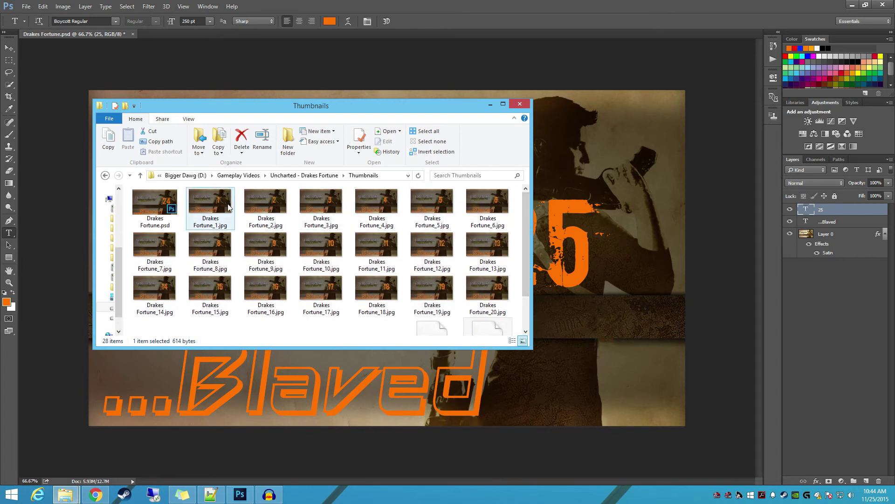
{"action": "mouse_move", "coordinate": [227, 209]}
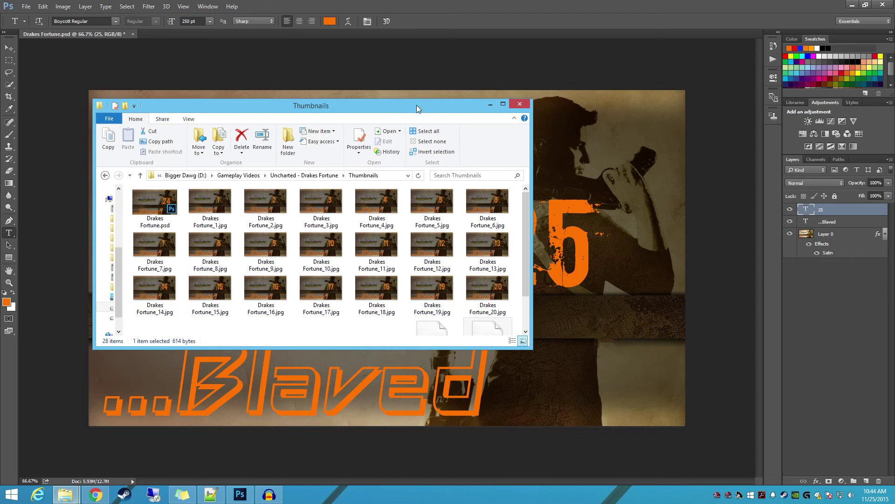
{"action": "key", "text": "super+Down"}
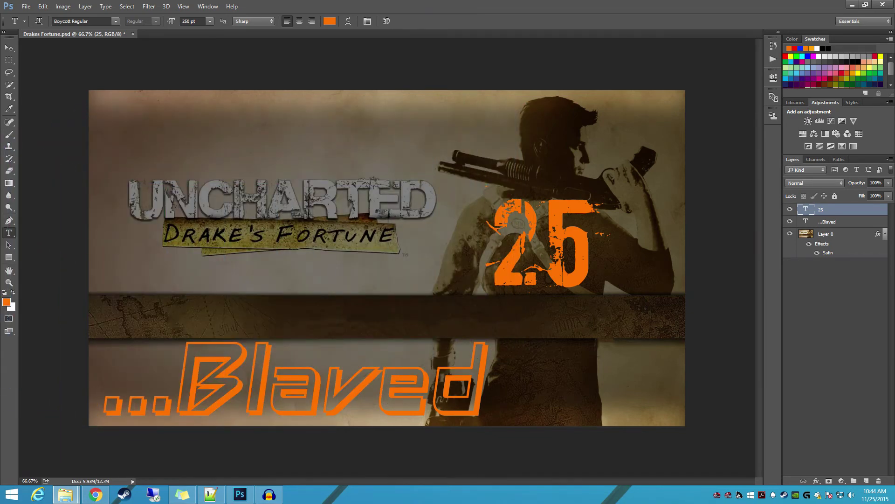
{"action": "left_click", "coordinate": [211, 495]}
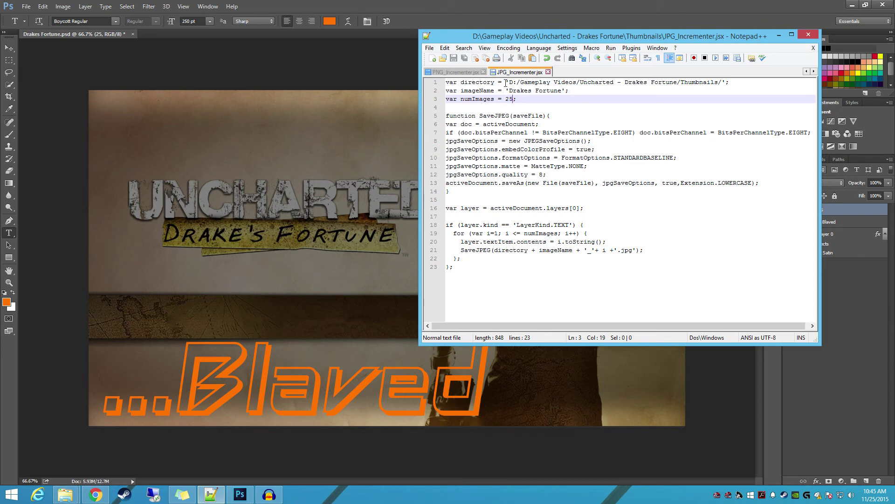
- Review the forward-slash Thumbnails directory, imageName 'Drakes Fortune' and numImages 25 settings
{"action": "left_click", "coordinate": [536, 82]}
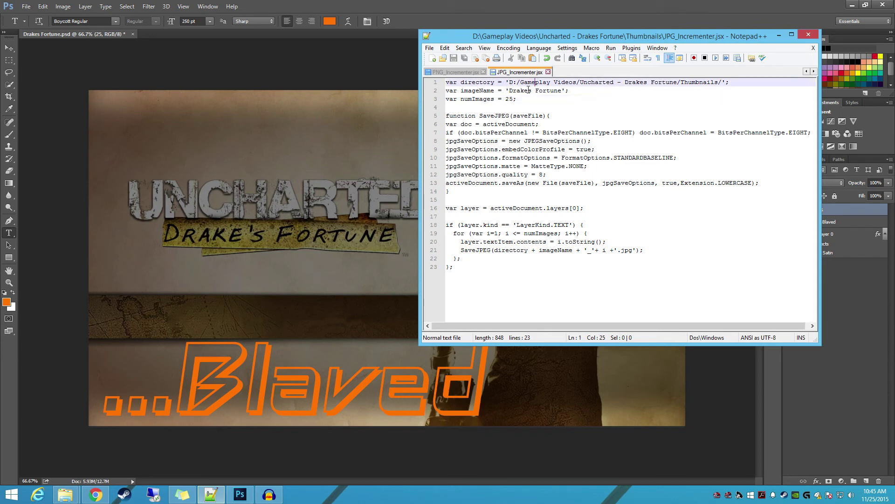
{"action": "left_click", "coordinate": [528, 91]}
{"action": "left_click", "coordinate": [515, 99]}
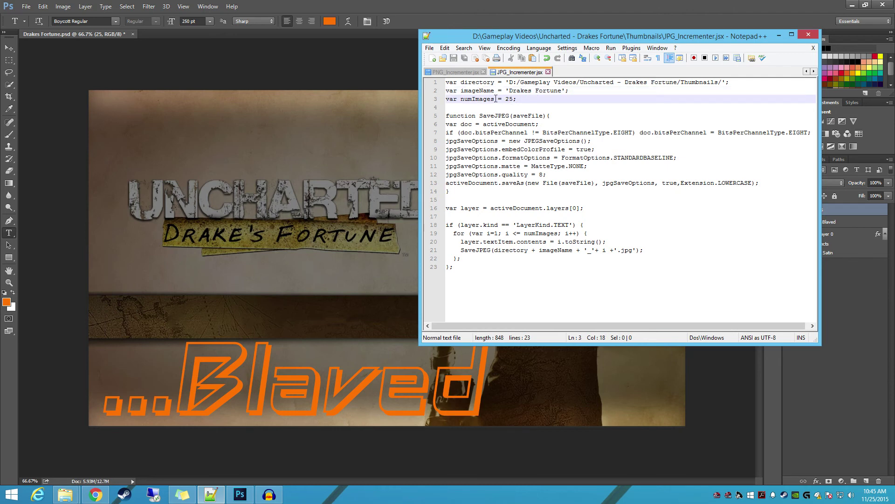
- Open Photoshop's File > Scripts menu and dismiss it without running anything
{"action": "left_click", "coordinate": [26, 7]}
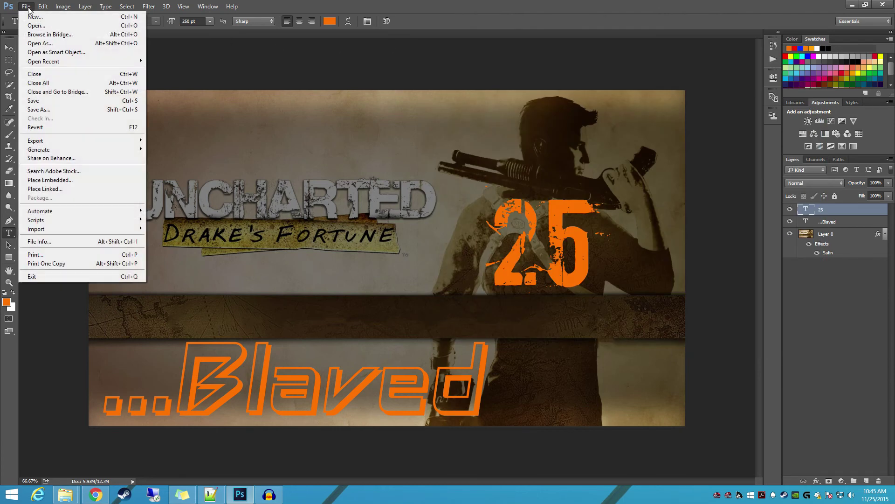
{"action": "mouse_move", "coordinate": [65, 223]}
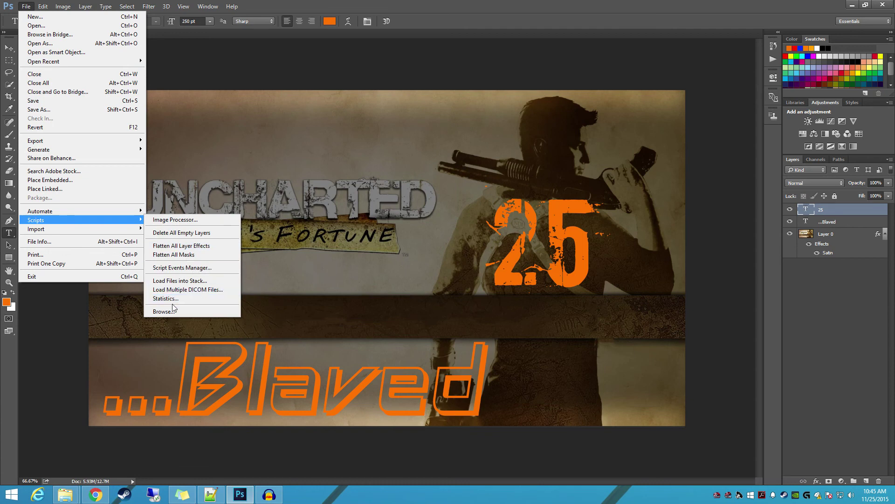
{"action": "left_click", "coordinate": [326, 5]}
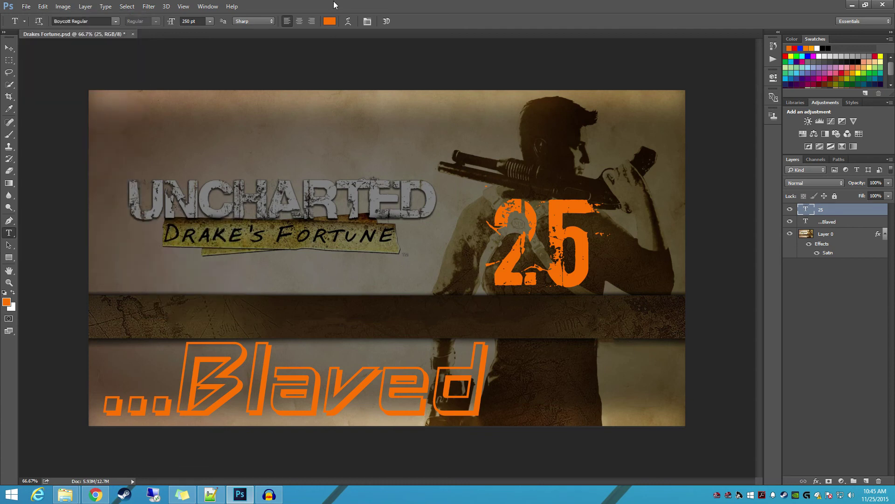